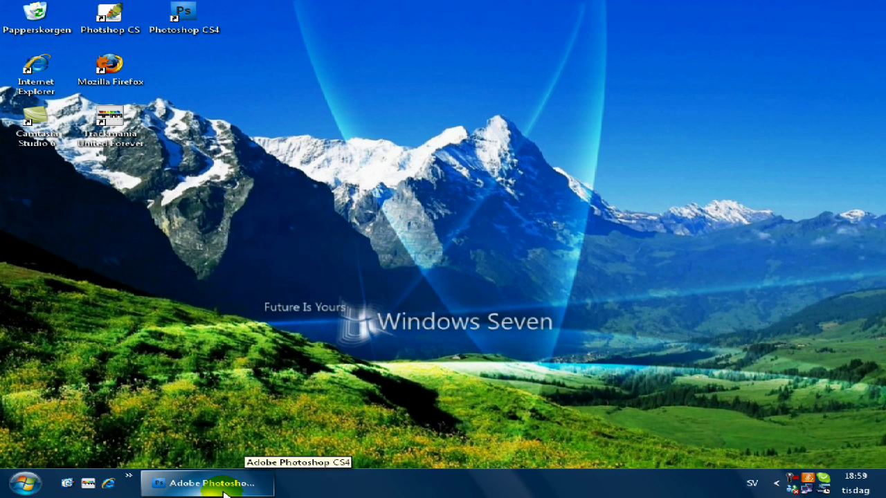
Step: Create a new 88 × 88 px, 72 ppi RGB document on a white background
click(247, 495)
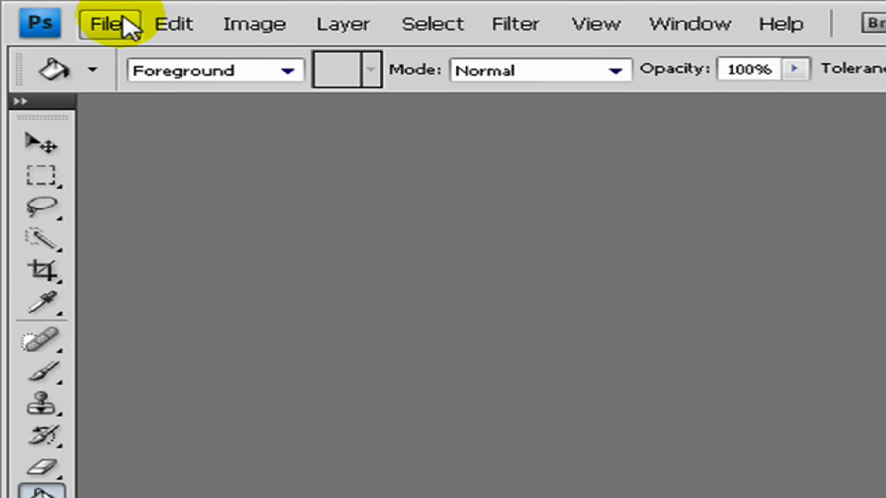
click(116, 43)
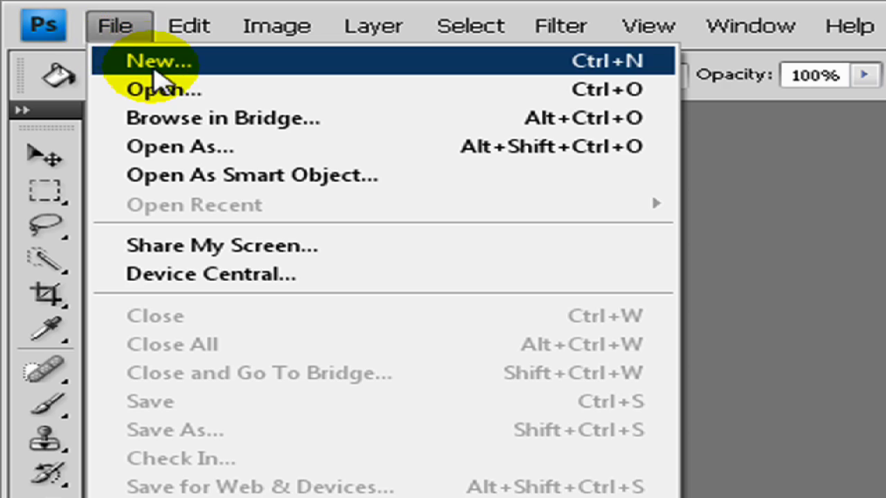
click(131, 57)
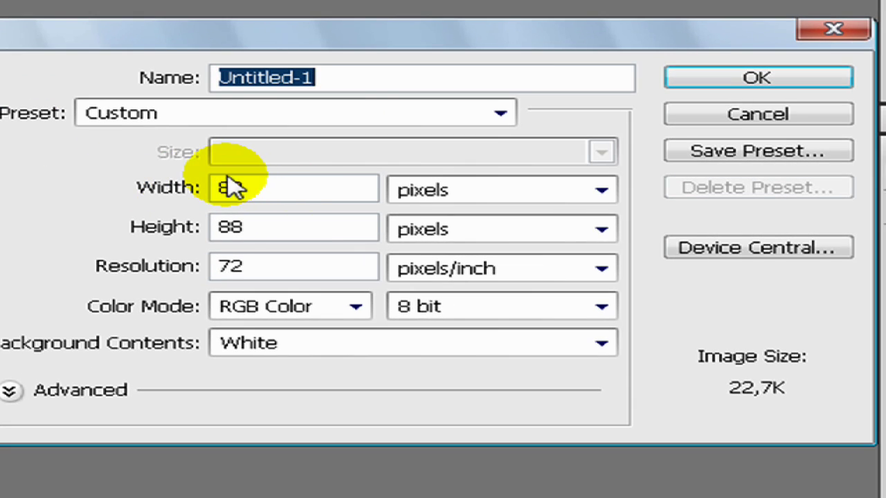
double_click(307, 193)
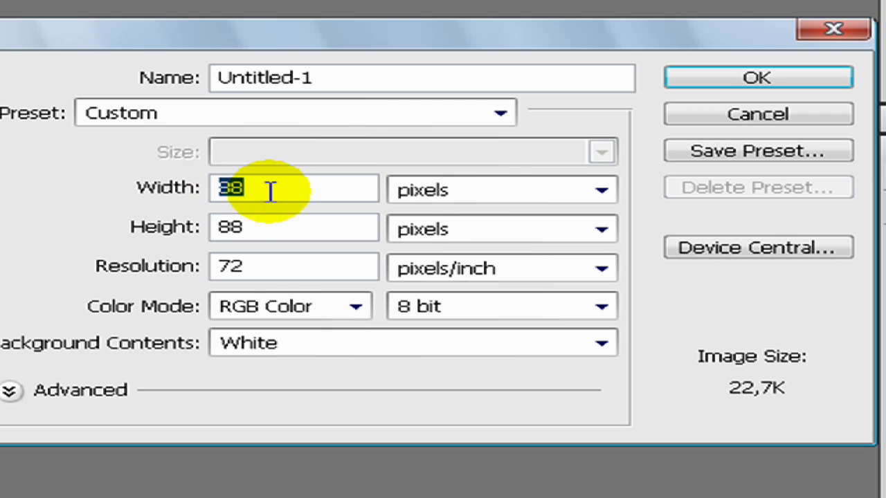
double_click(317, 226)
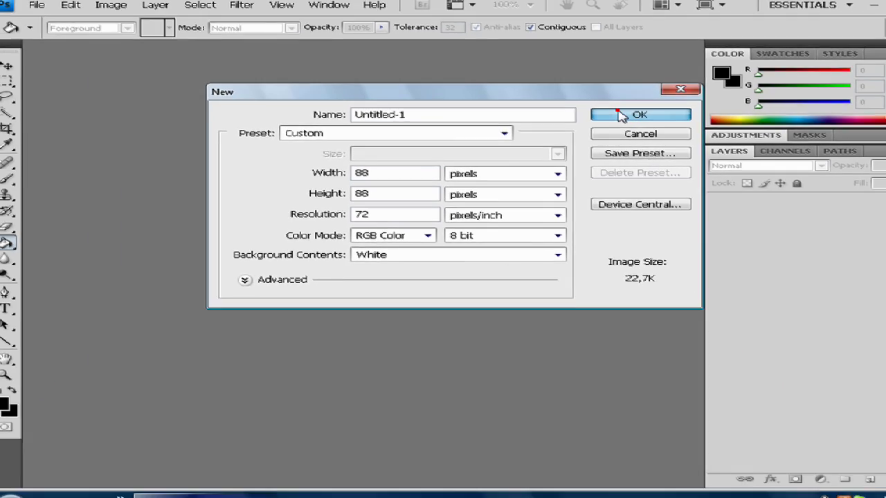
click(719, 77)
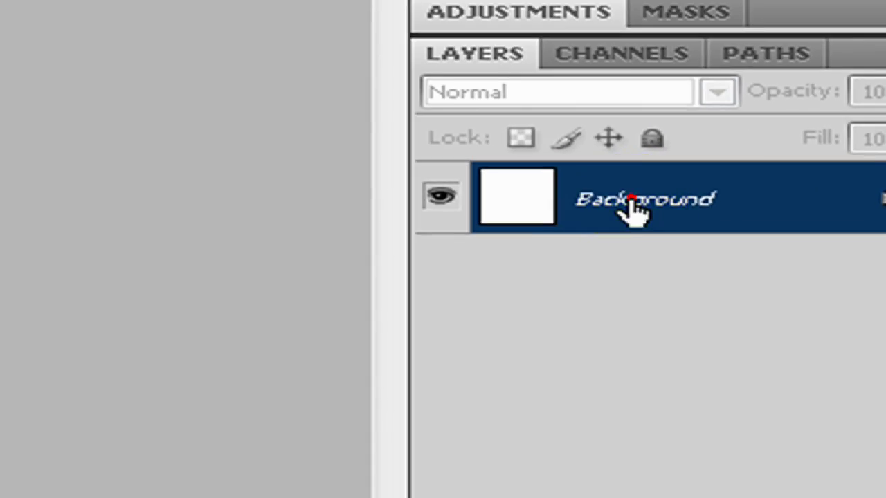
Step: Unlock the Background as Layer 0 and fill the whole square with pure red ff0000
double_click(485, 173)
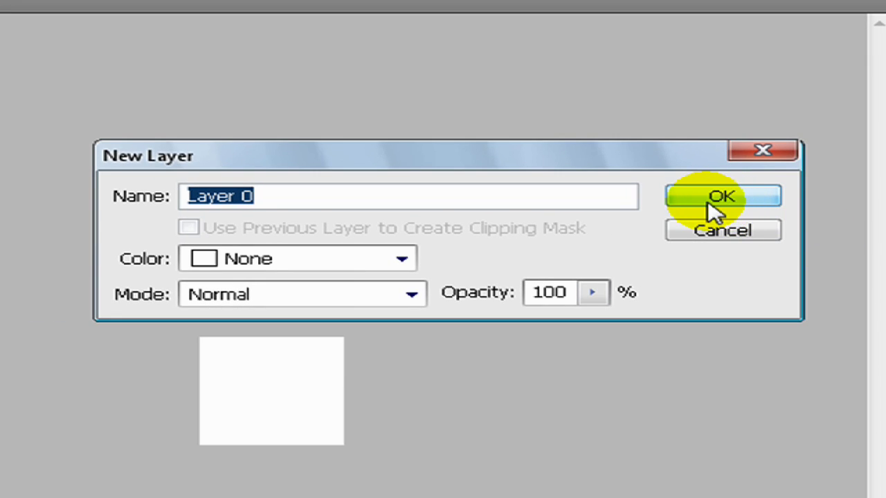
click(683, 194)
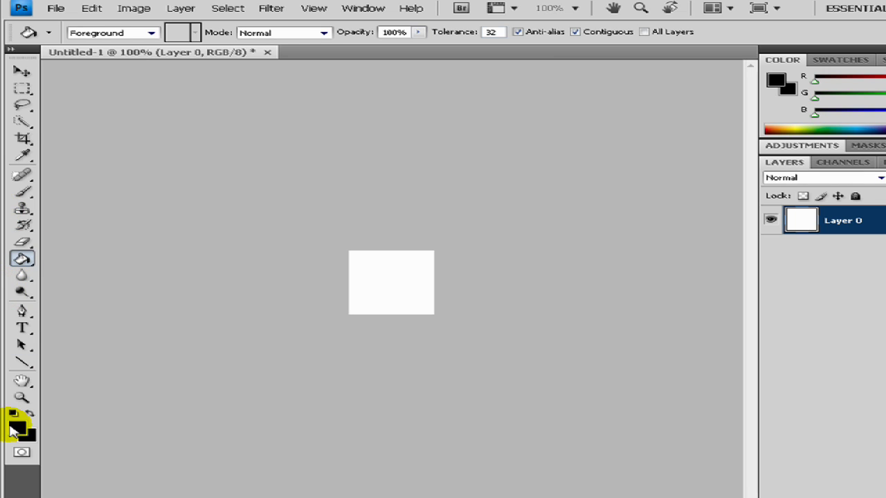
click(23, 432)
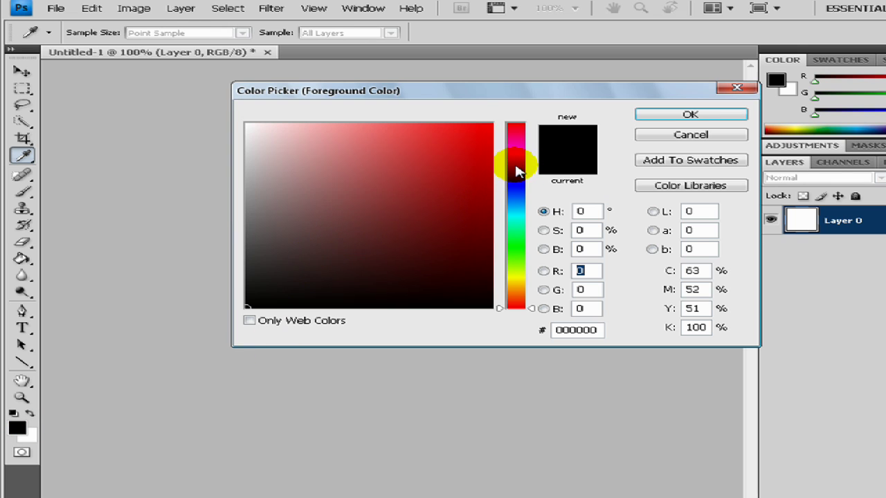
drag(516, 171, 494, 113)
click(493, 123)
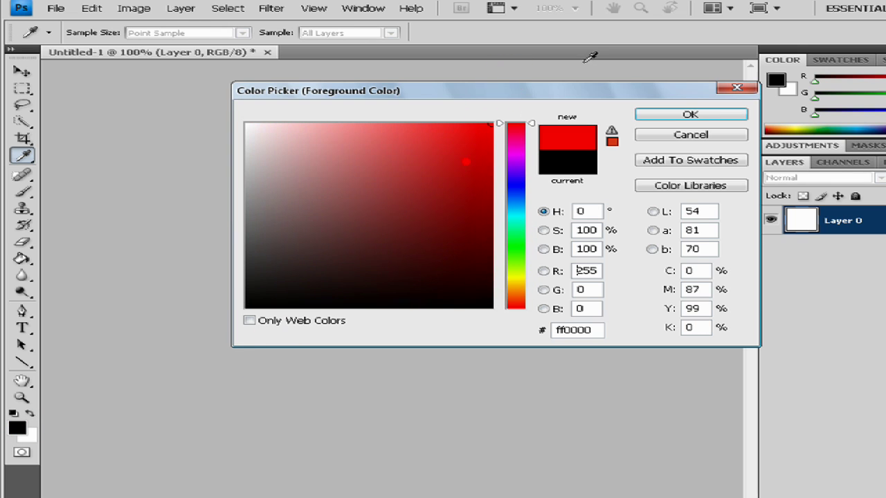
click(676, 114)
key(g)
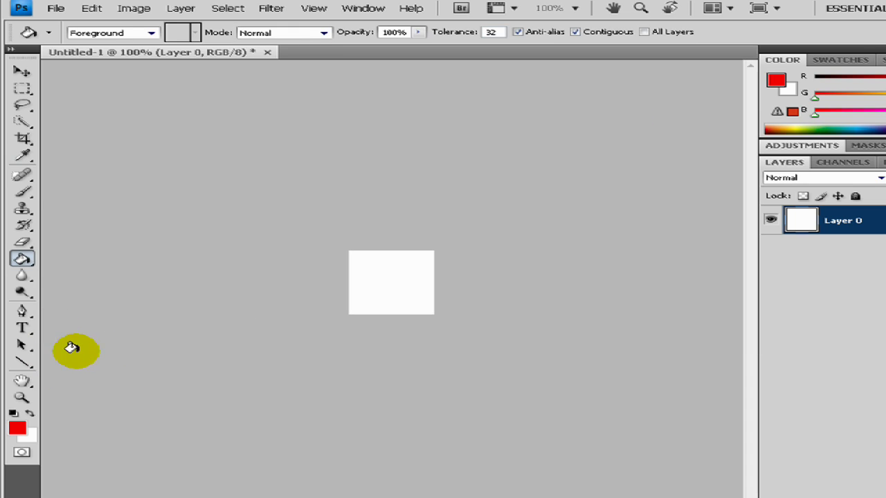
click(376, 285)
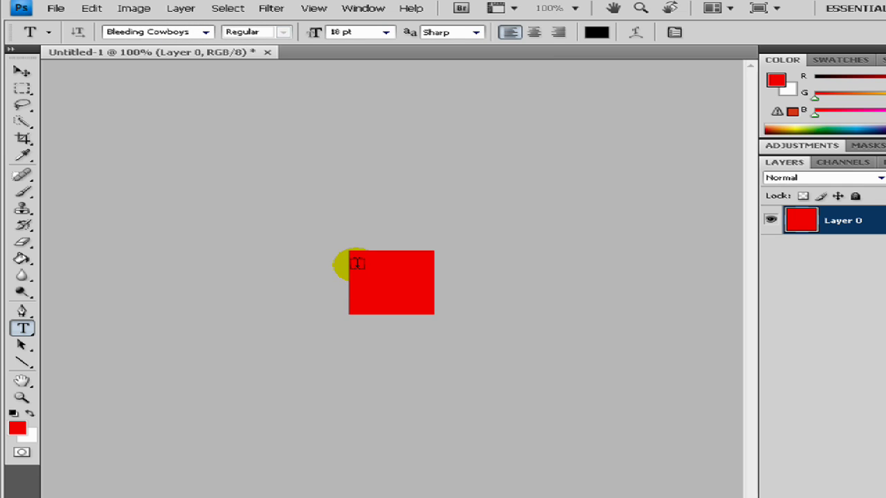
Step: Type 'Cydia Productions' on two lines over the red square, with the second line at 14 pt
click(364, 258)
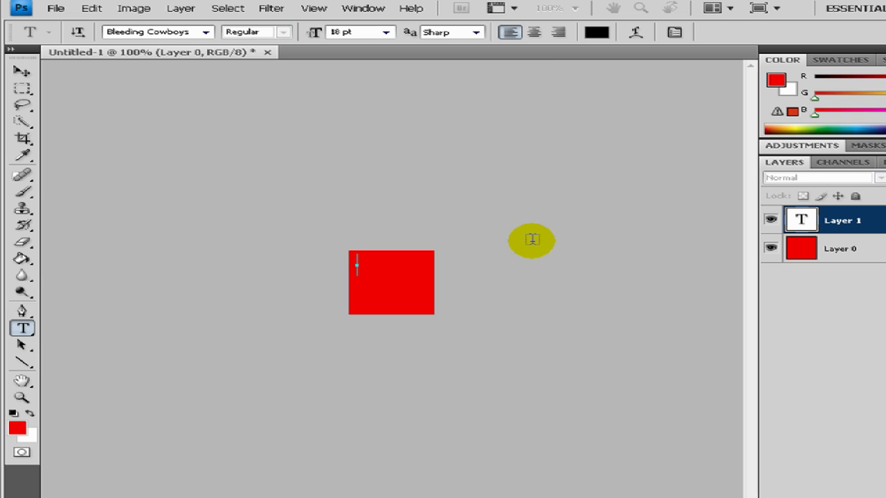
text(Cydia )
text(Prod)
text(uctio)
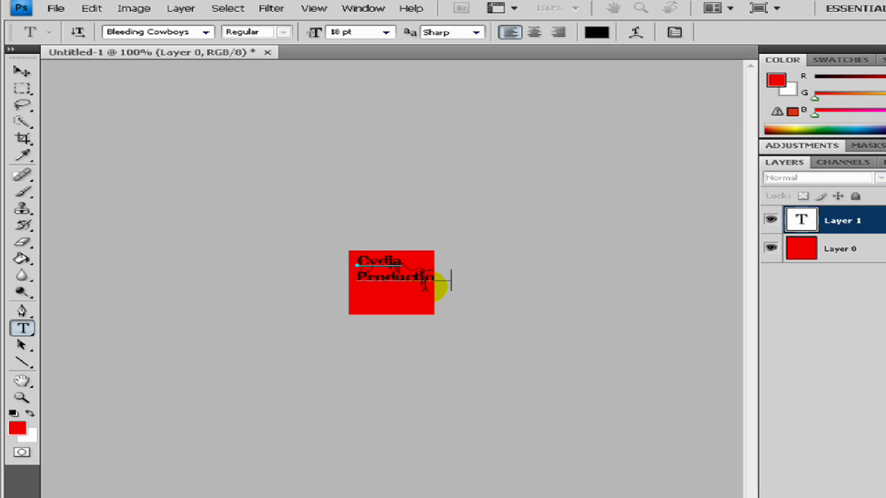
drag(399, 278, 514, 276)
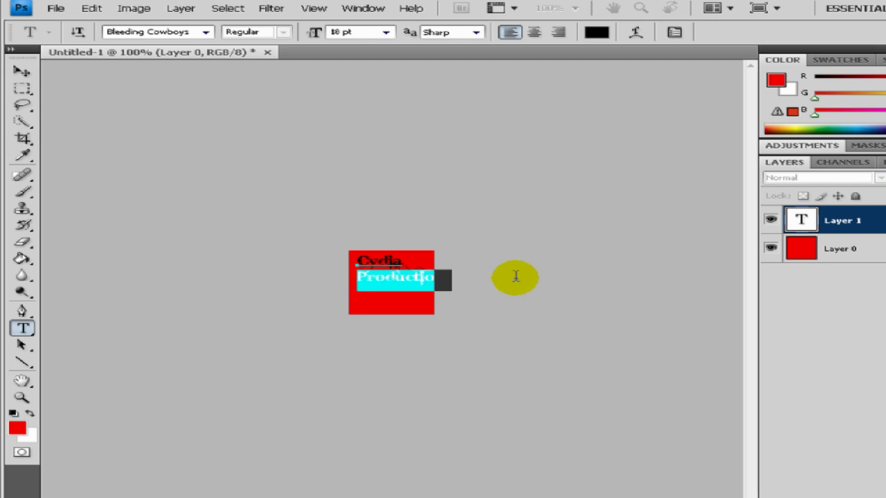
click(386, 33)
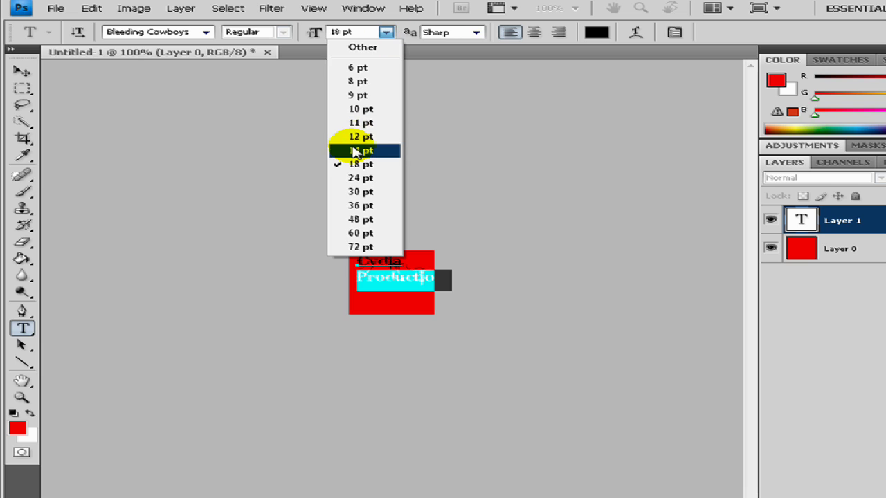
click(354, 151)
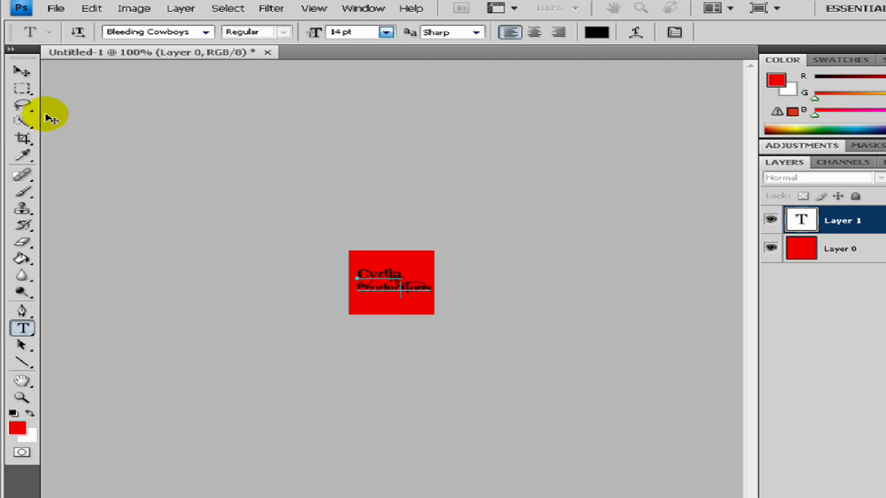
click(855, 232)
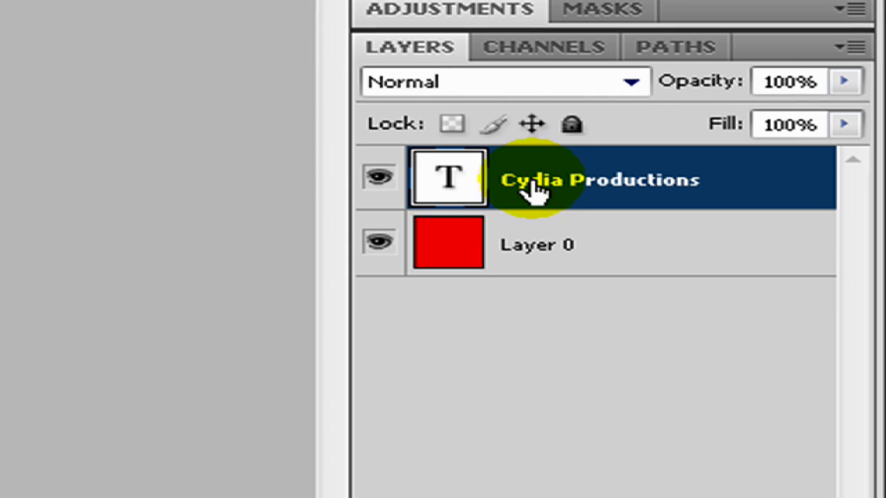
Step: Give the Cydia Productions text layer a 1 px bright blue Stroke
double_click(550, 181)
click(773, 186)
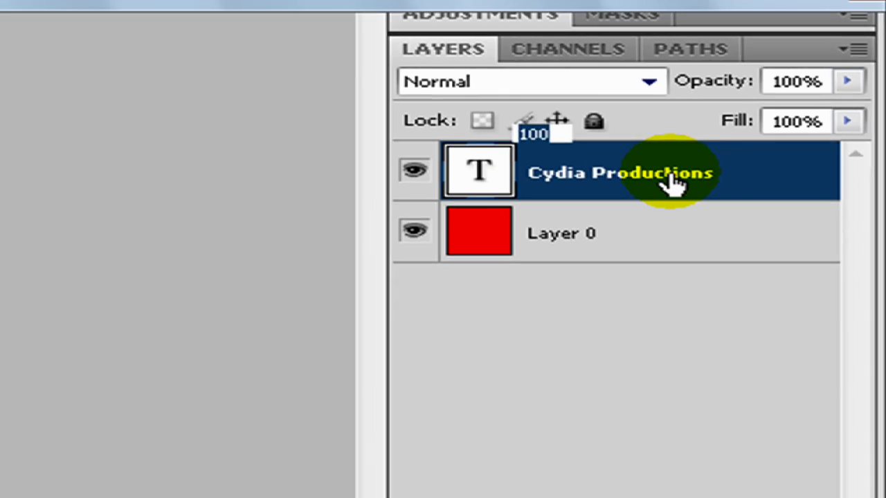
double_click(675, 183)
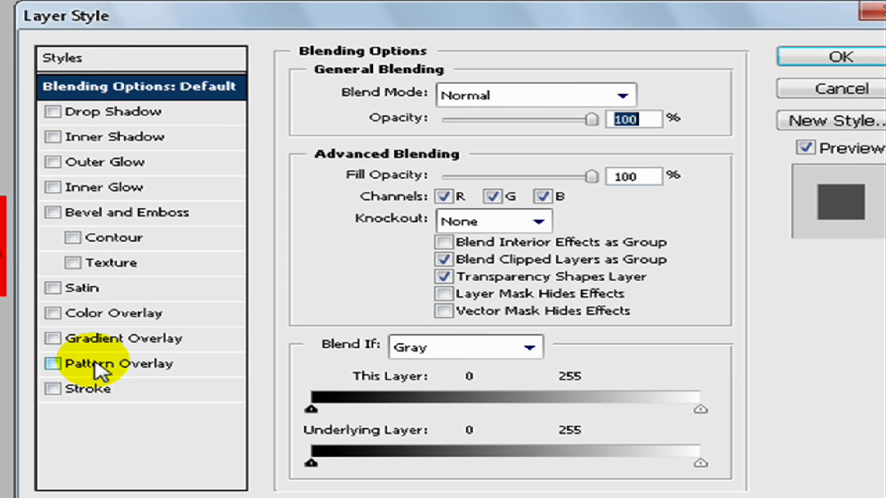
click(90, 389)
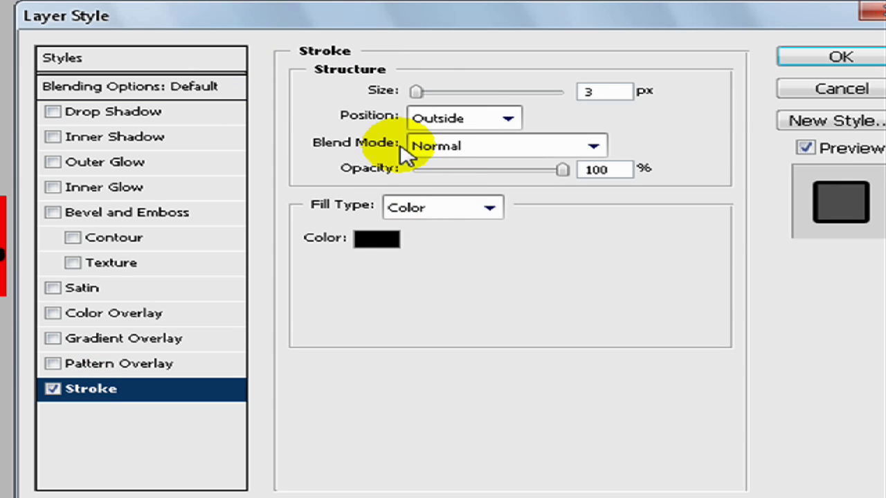
click(377, 238)
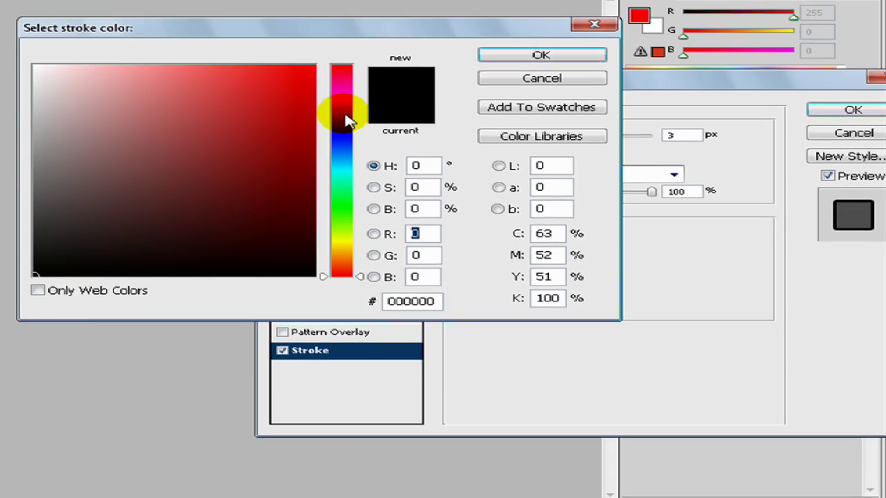
drag(348, 121, 350, 148)
click(251, 103)
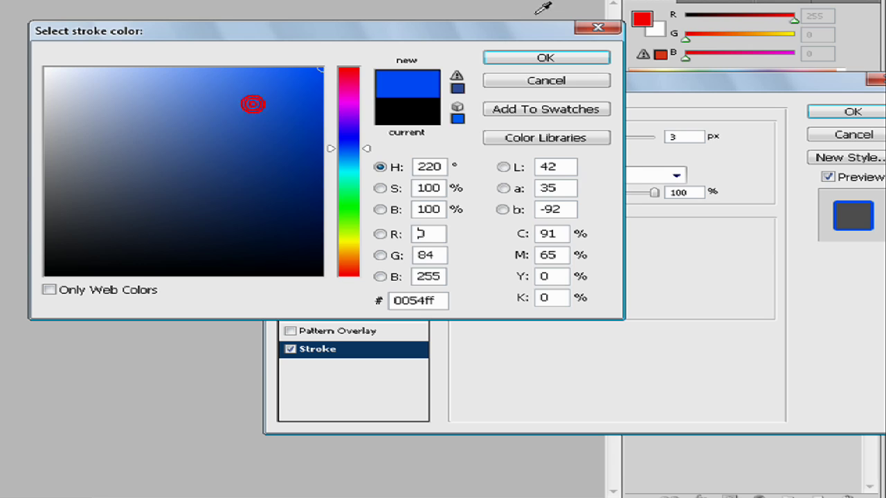
click(541, 55)
text(1)
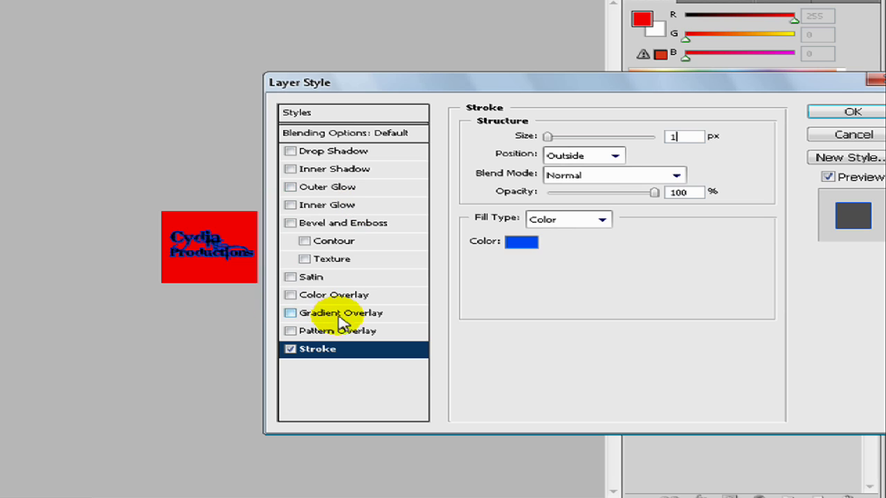
Step: Add a white (ffffff) Color Overlay and apply both layer effects
click(321, 295)
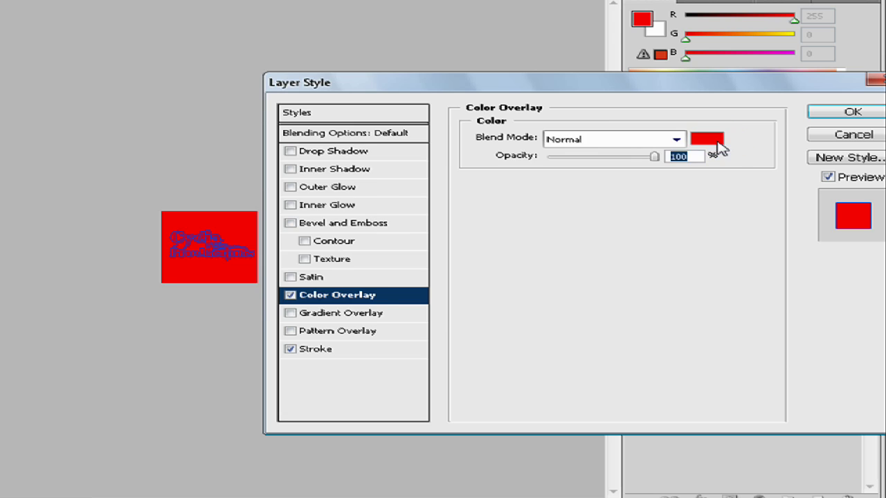
click(720, 147)
click(46, 70)
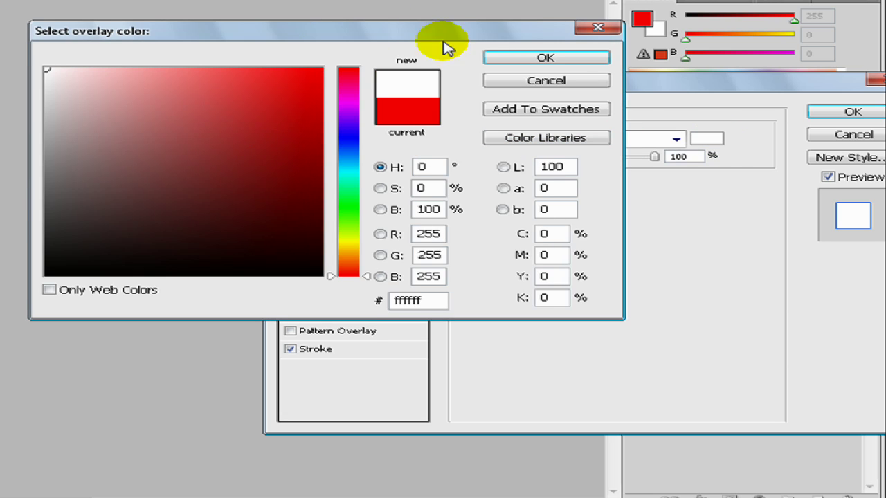
click(524, 59)
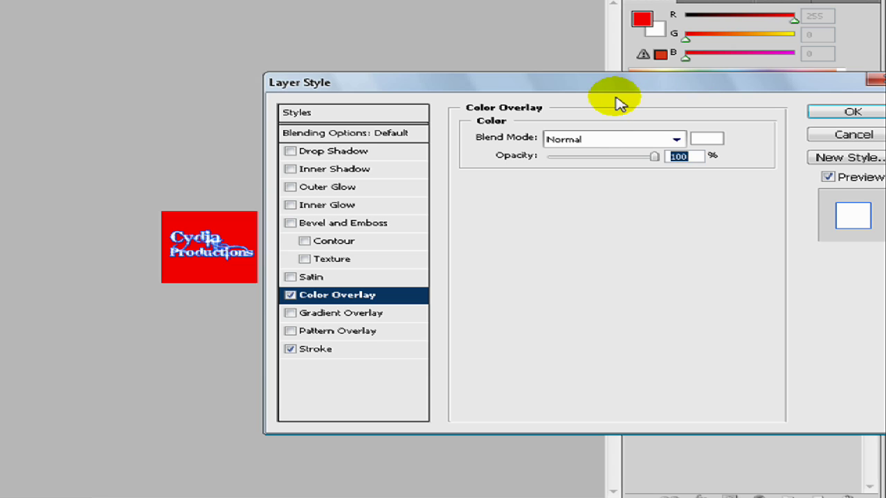
drag(557, 88, 275, 79)
click(564, 99)
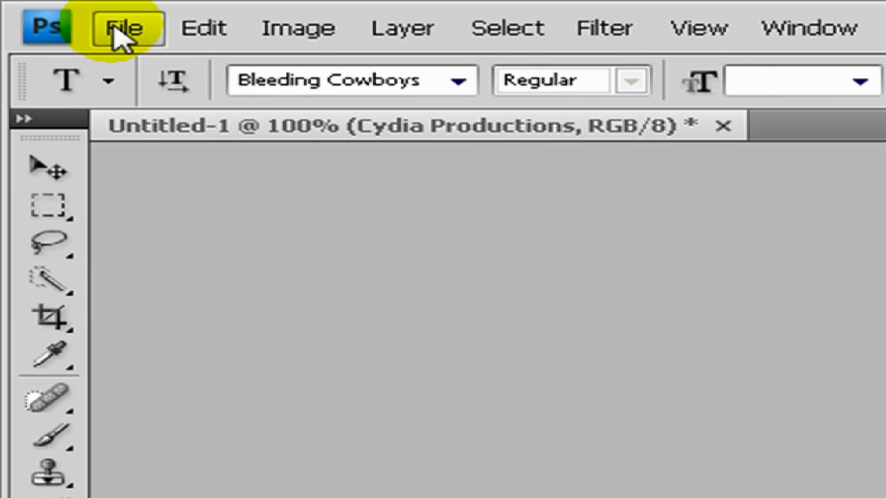
Step: Save the design to the desktop as 'YouTube Avatar' in PNG format
click(121, 32)
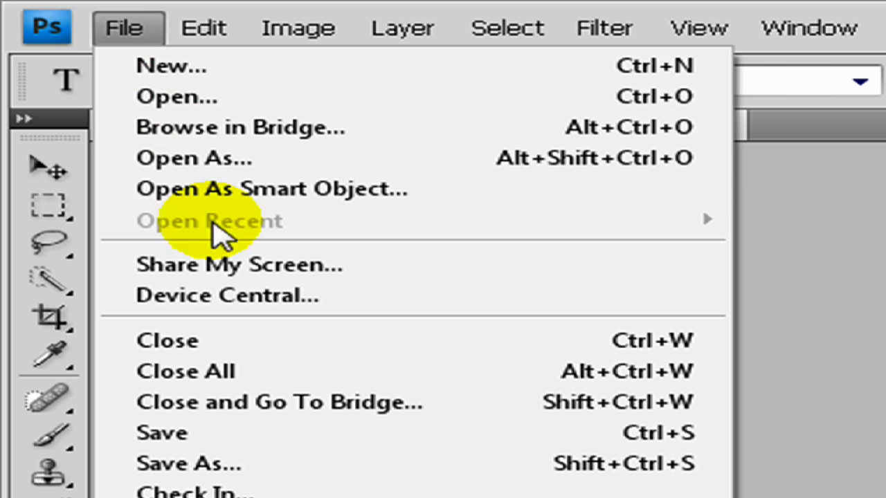
click(280, 475)
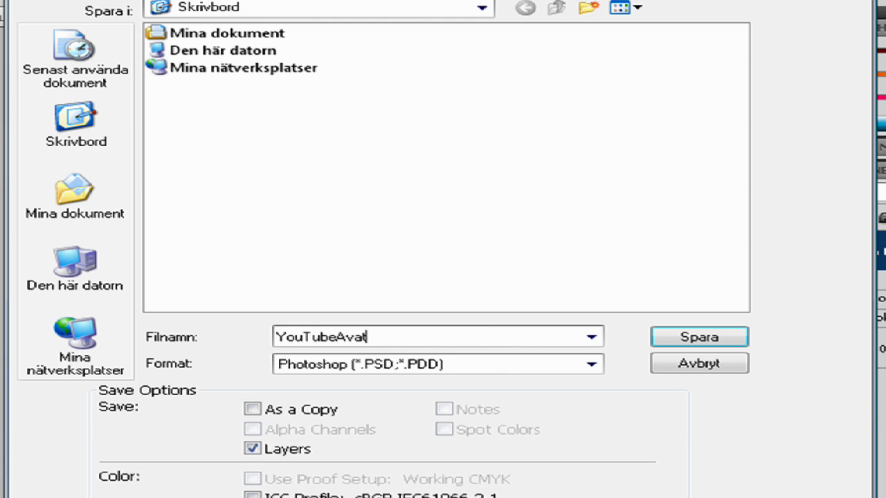
click(326, 338)
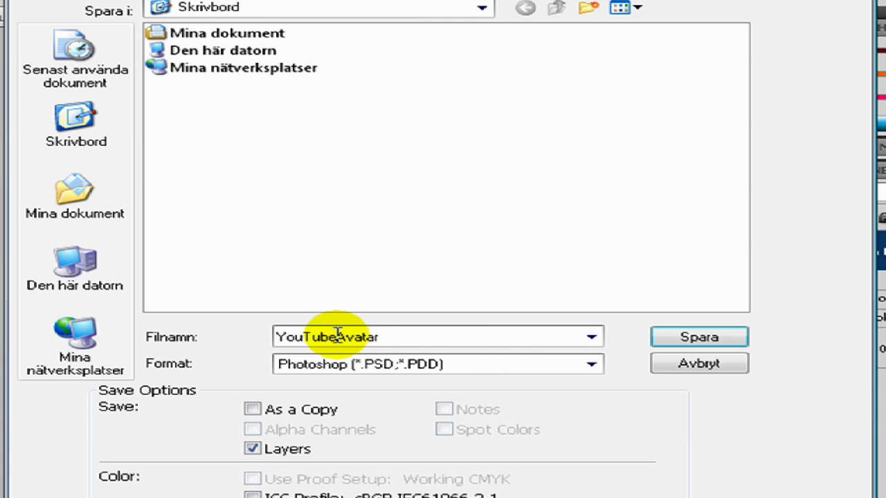
click(466, 362)
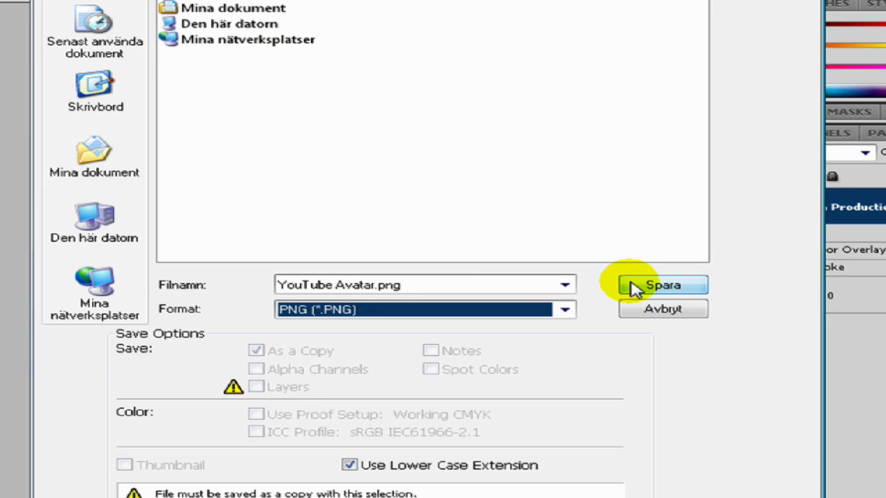
click(694, 283)
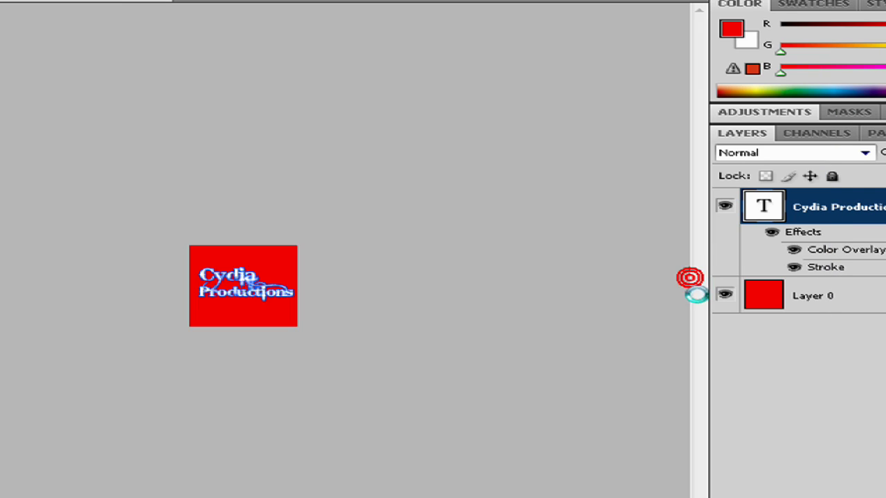
Step: Confirm the PNG Options and launch Internet Explorer to the signed-in YouTube home page
click(454, 249)
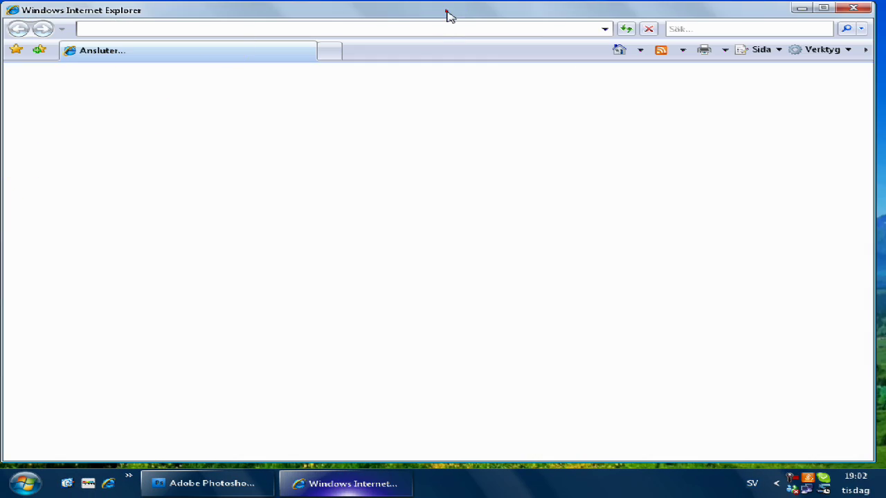
click(37, 259)
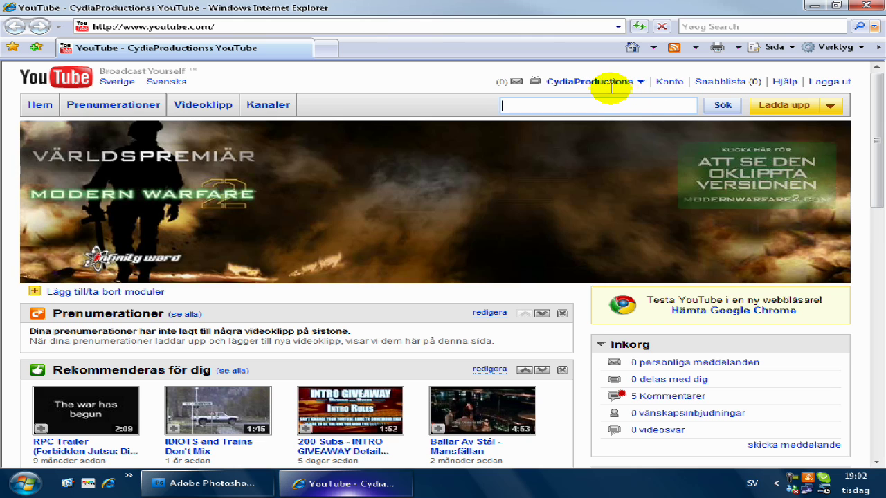
Step: Go through the top-right account menu to YouTube's Kontoinställningar overview page
mouse_move(591, 84)
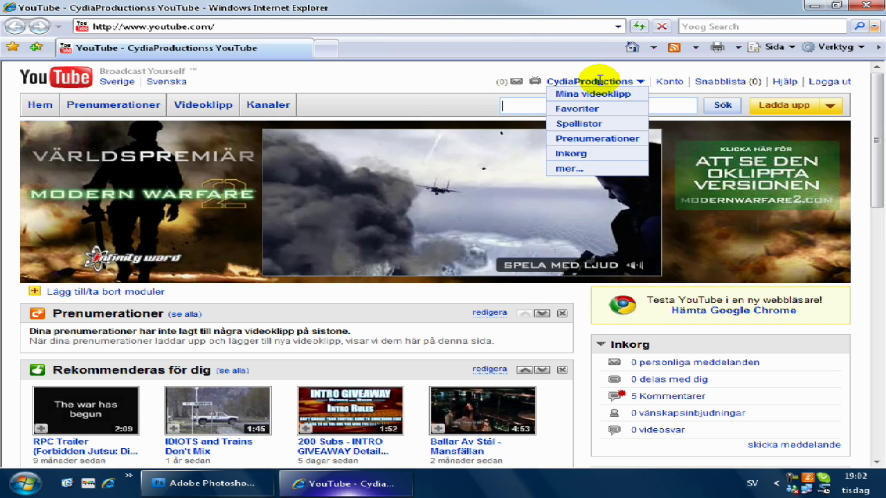
click(596, 82)
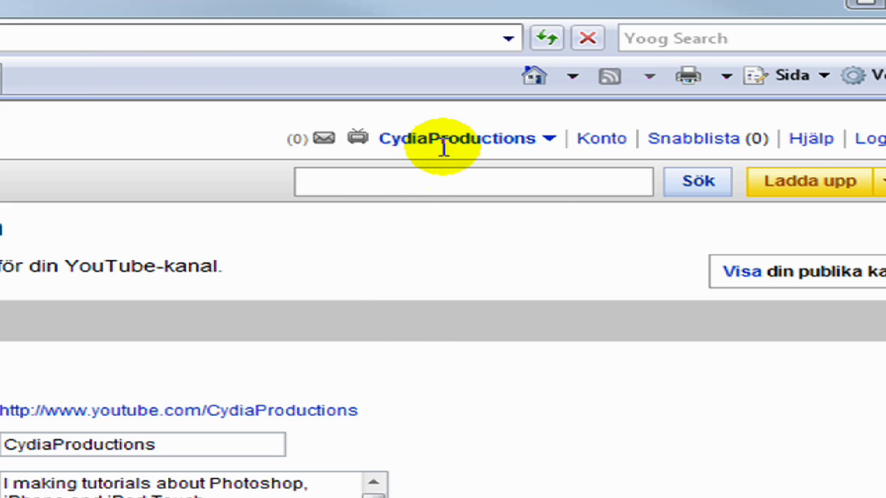
mouse_move(445, 142)
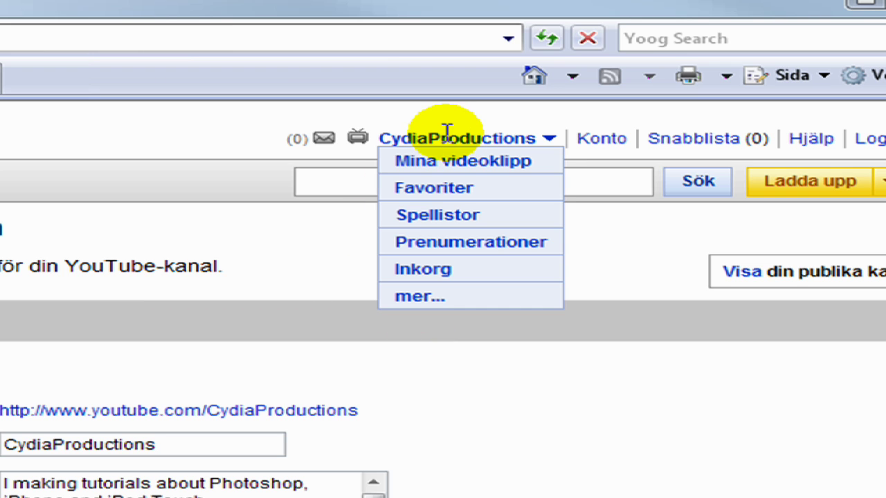
click(467, 297)
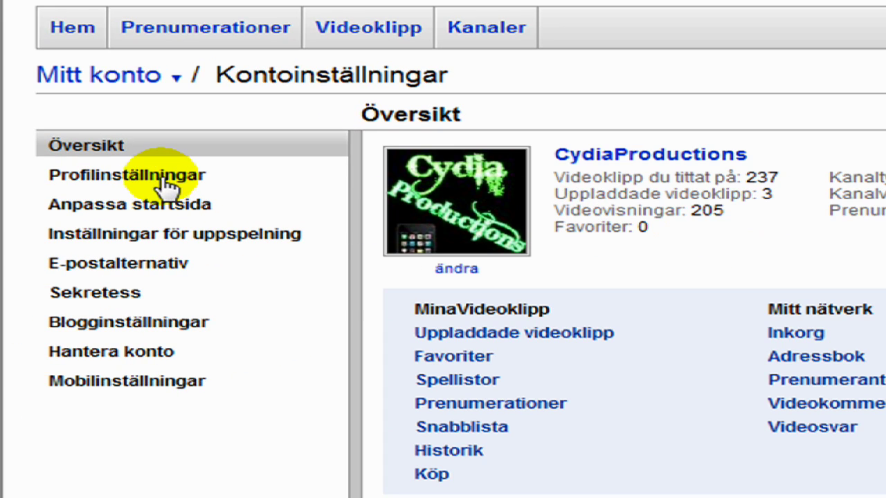
Step: In Profilinställningar, choose Ändra bild and select YouTube Avatar.png from Skrivbord
click(124, 181)
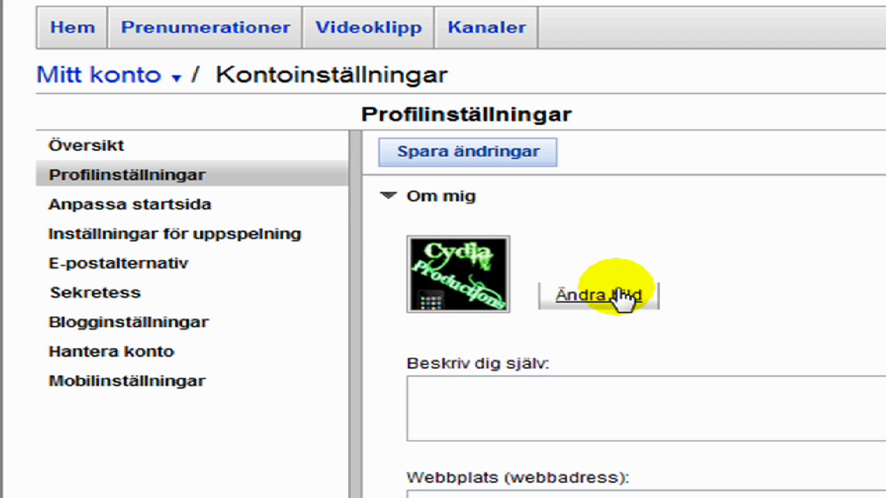
click(617, 290)
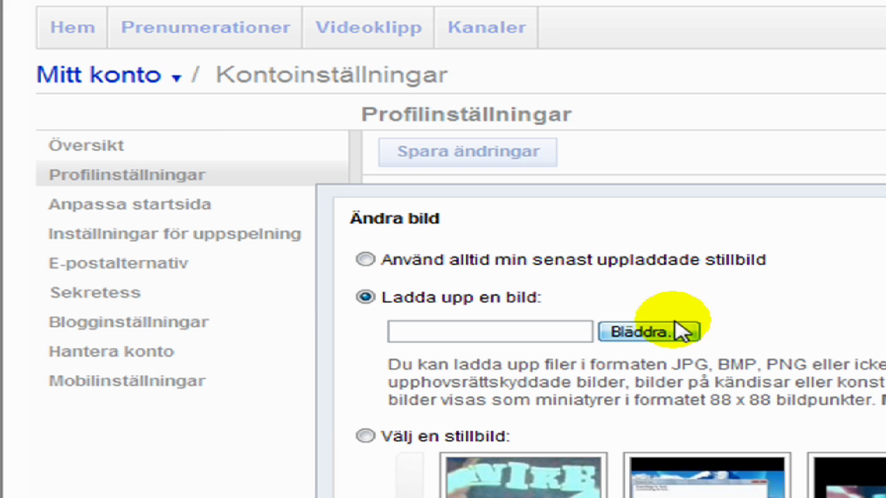
click(628, 332)
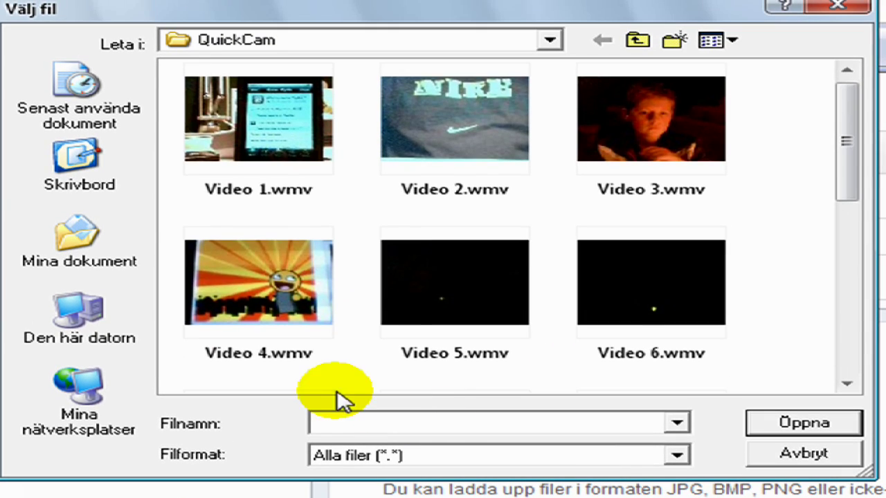
click(78, 162)
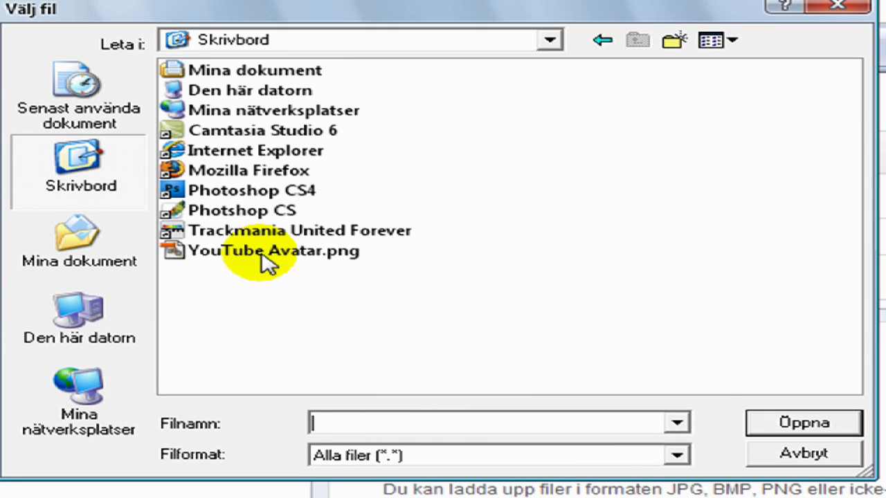
click(263, 252)
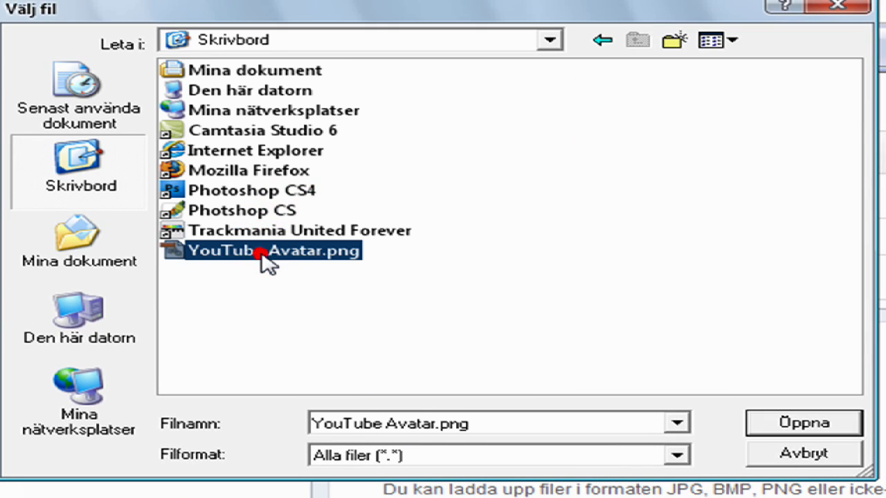
Step: Close the file chooser with Avbryt
click(803, 457)
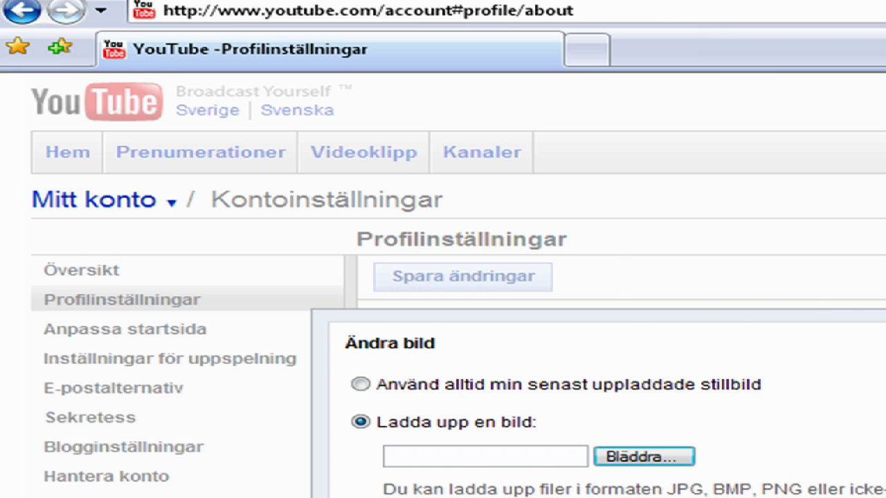
Step: Dismiss the Ändra bild overlay with Esc and scroll down the Profilinställningar page
scroll(458, 286, down, 1)
key(Escape)
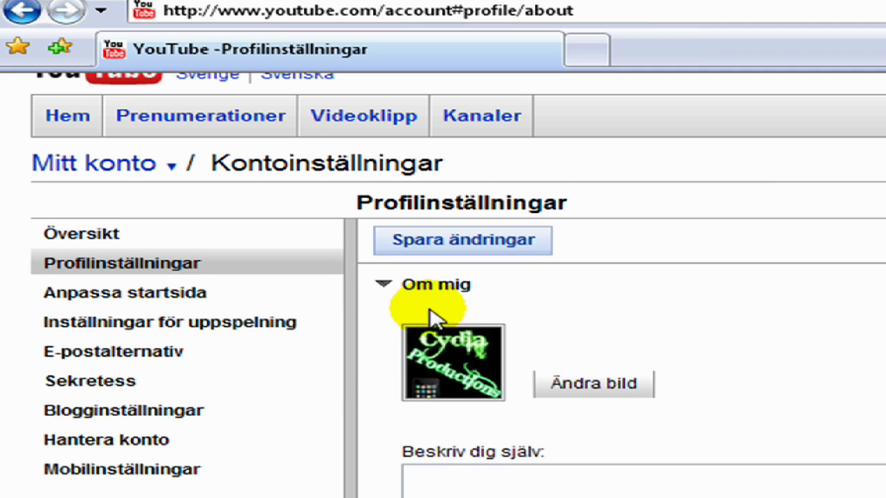
scroll(443, 290, down, 2)
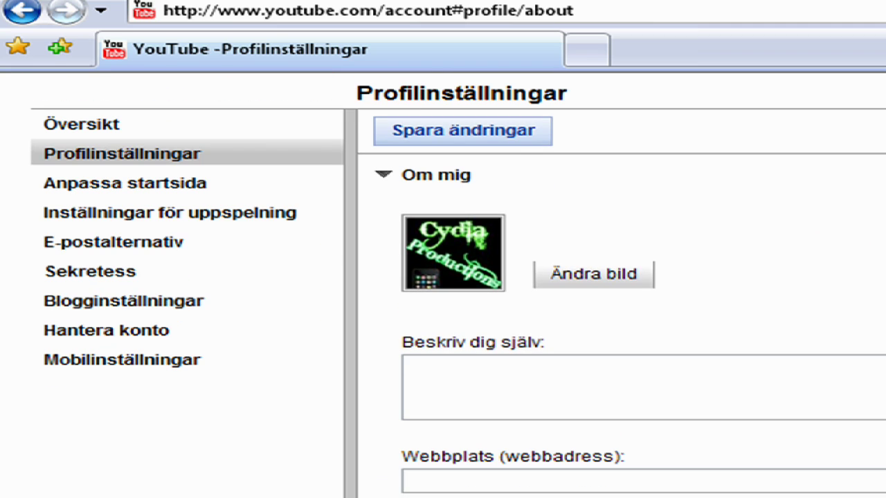